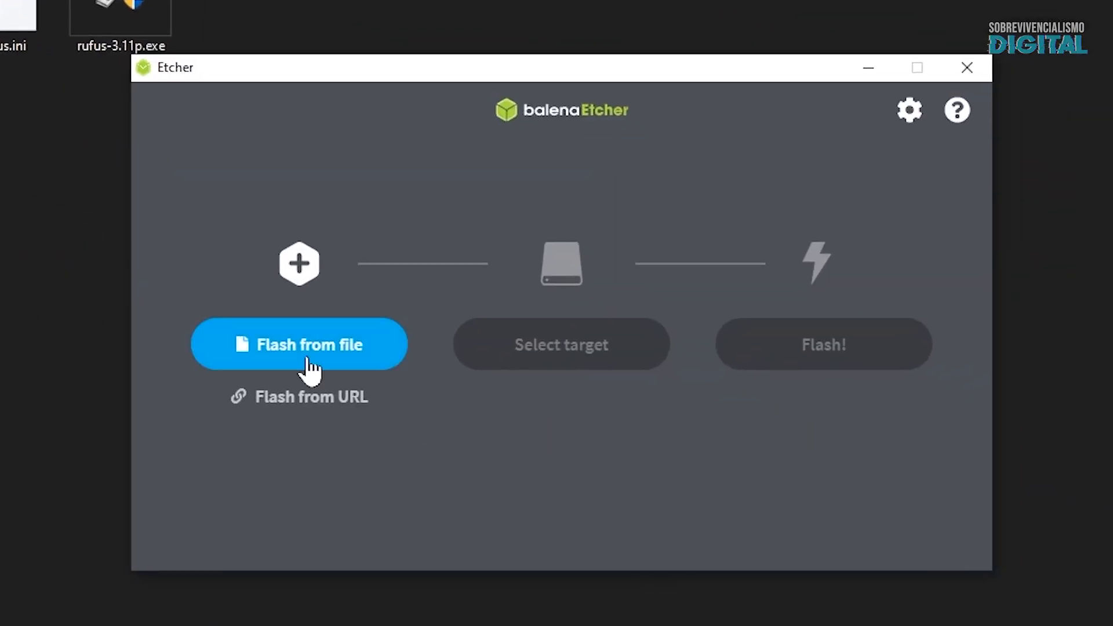
Launch balenaEtcher-Portable-1.5.105.exe and open the selection of an image file to flash
left_click(311, 368)
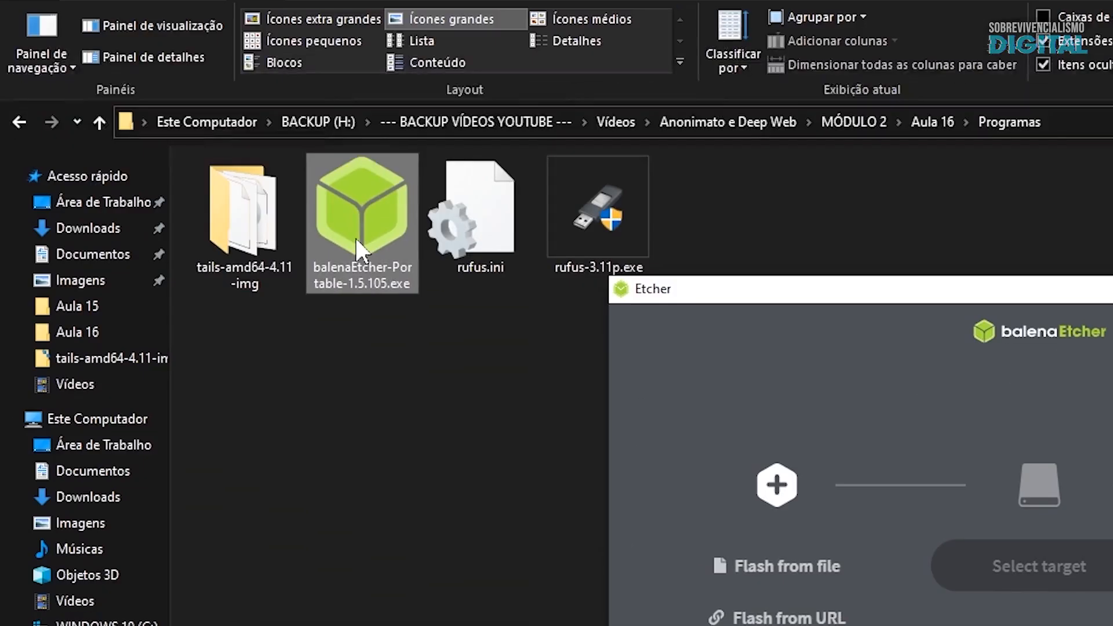
double_click(356, 239)
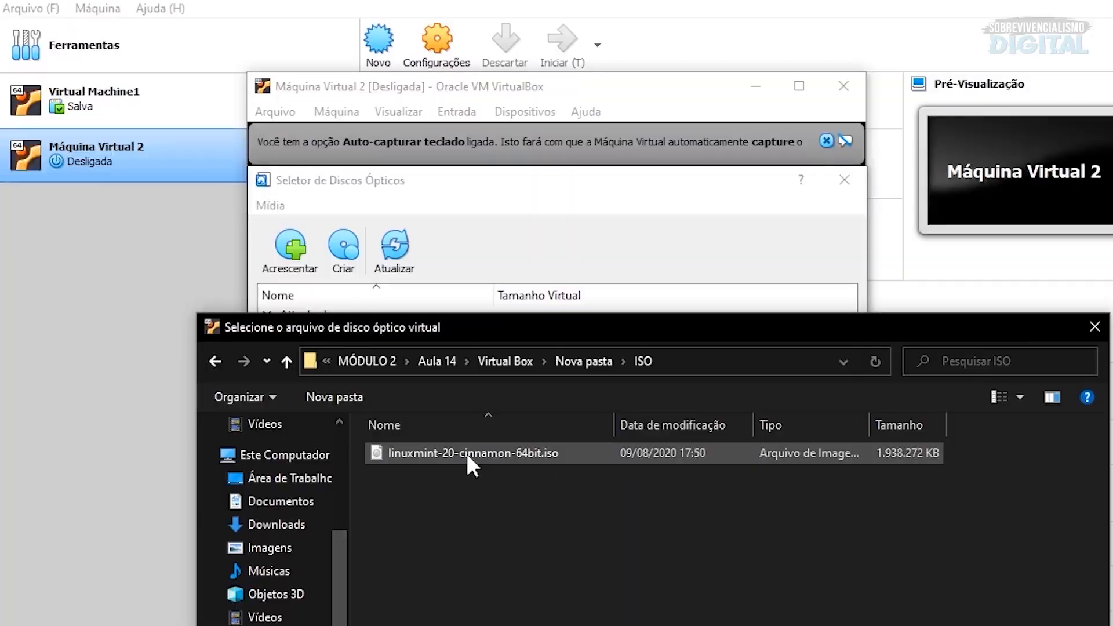
Add linuxmint-20-cinnamon-64bit.iso as the optical boot disc of Máquina Virtual 2 and start the machine from it
double_click(468, 454)
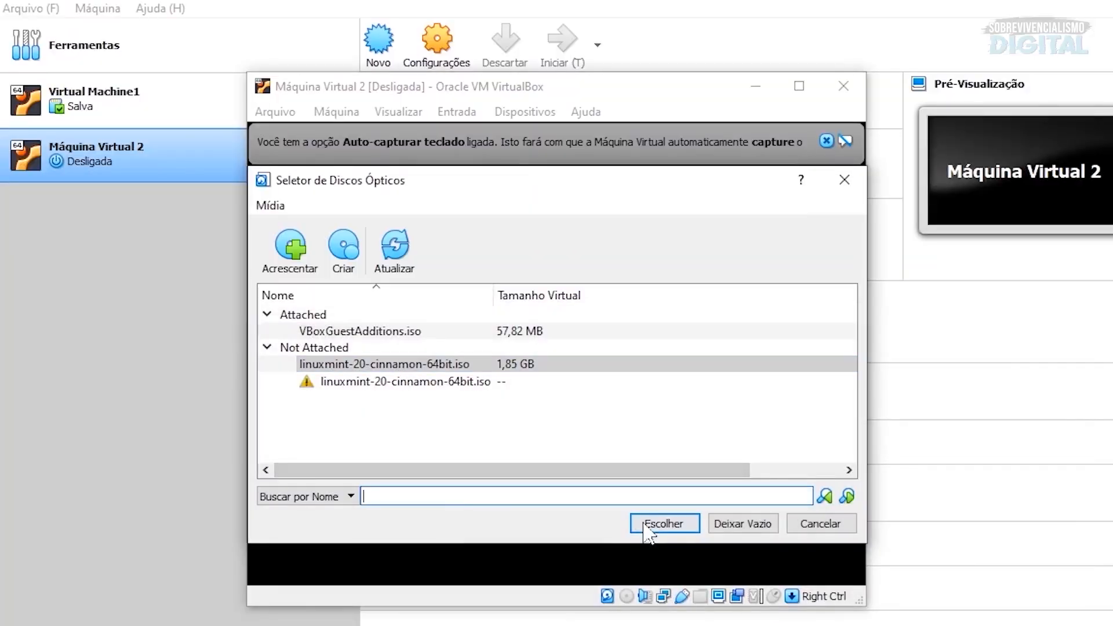
double_click(440, 365)
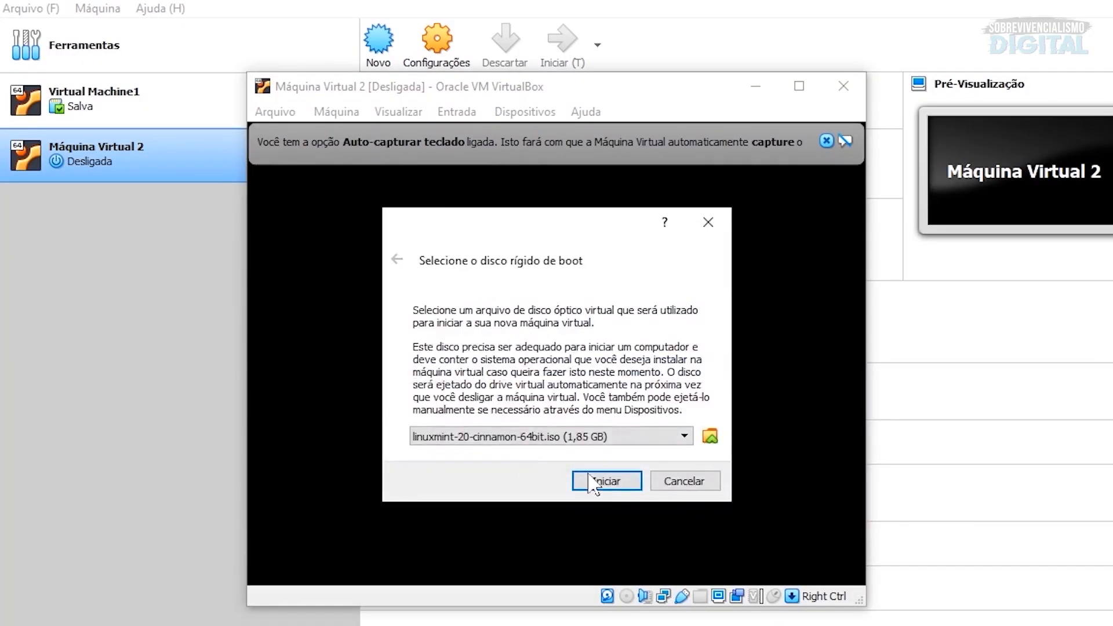
left_click(610, 486)
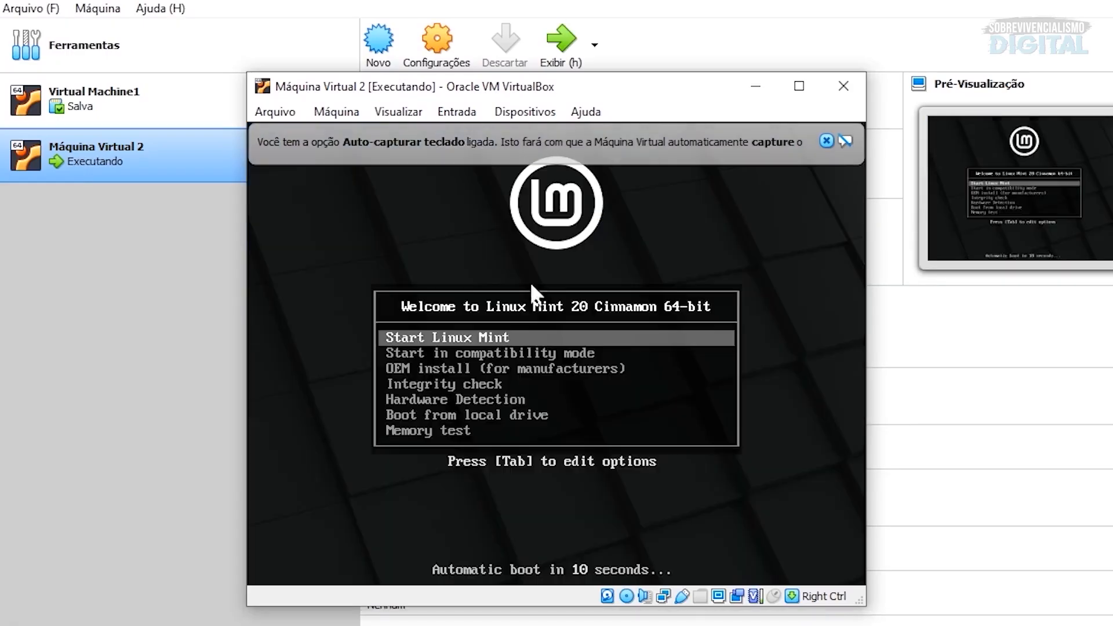
left_click(509, 477)
left_click(511, 471)
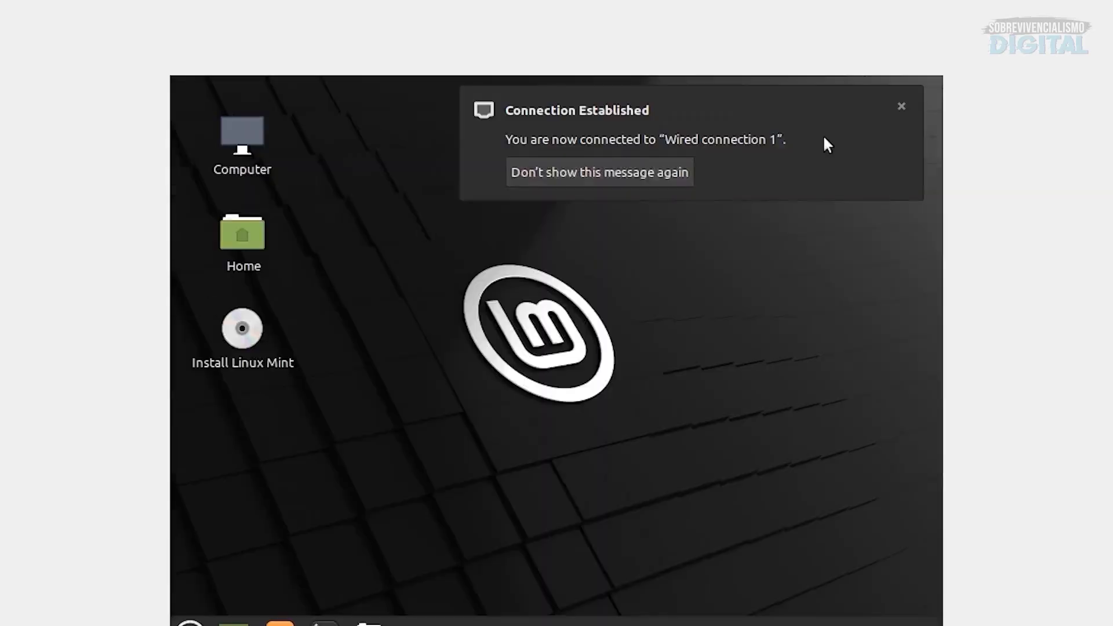
Start the Linux Mint installer with Português do Brasil as the language and Português (Brasil) as the keyboard layout
left_click(190, 623)
double_click(183, 248)
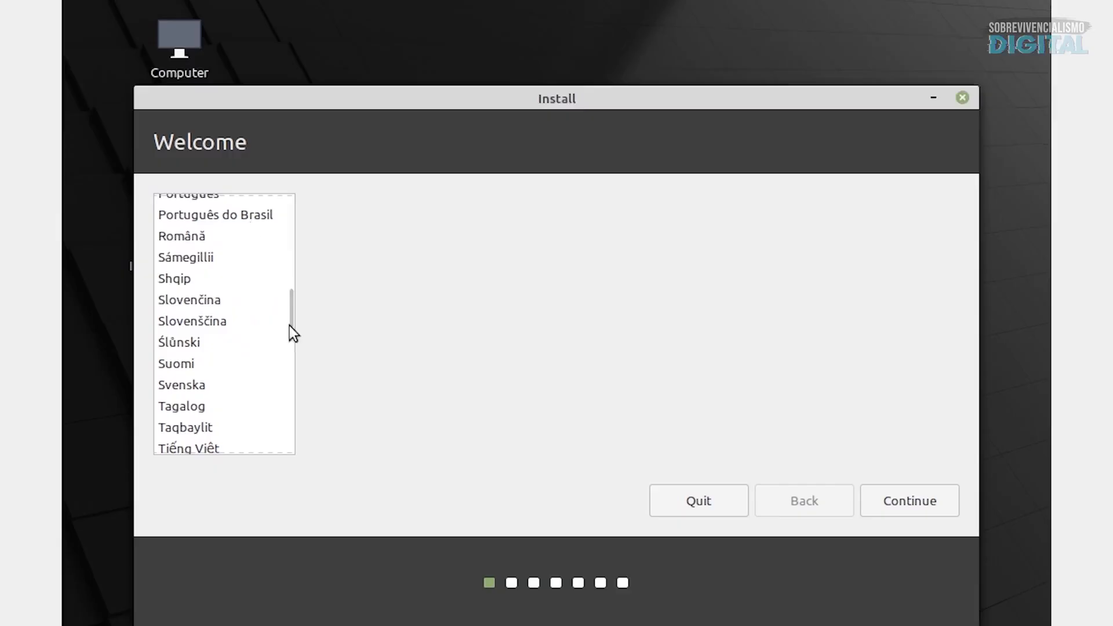
left_click_drag(290, 325, 290, 255)
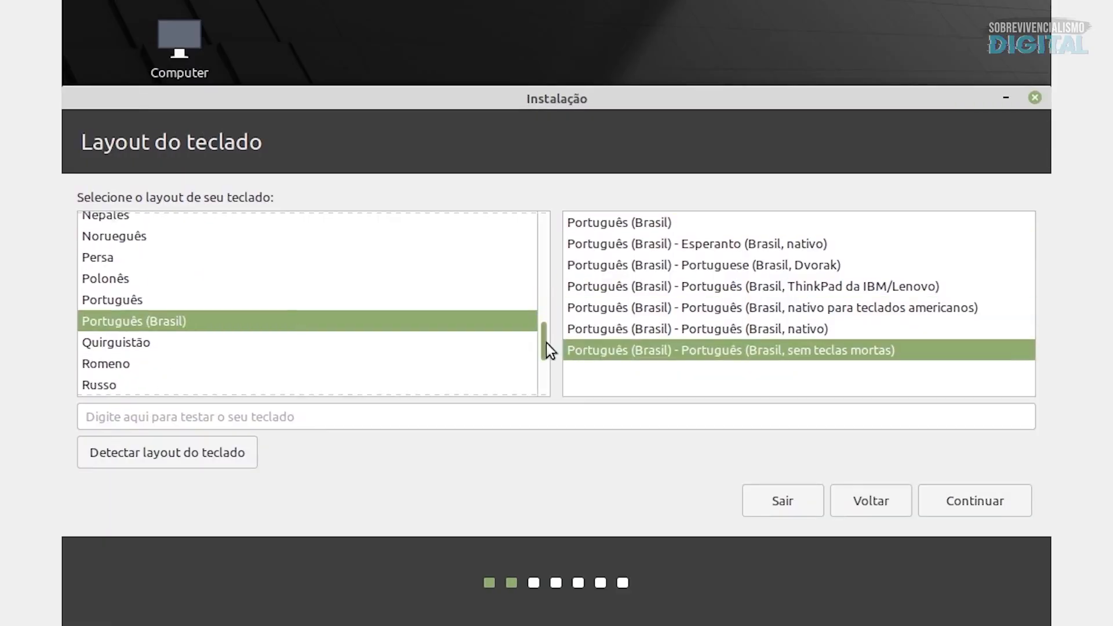
left_click(124, 308)
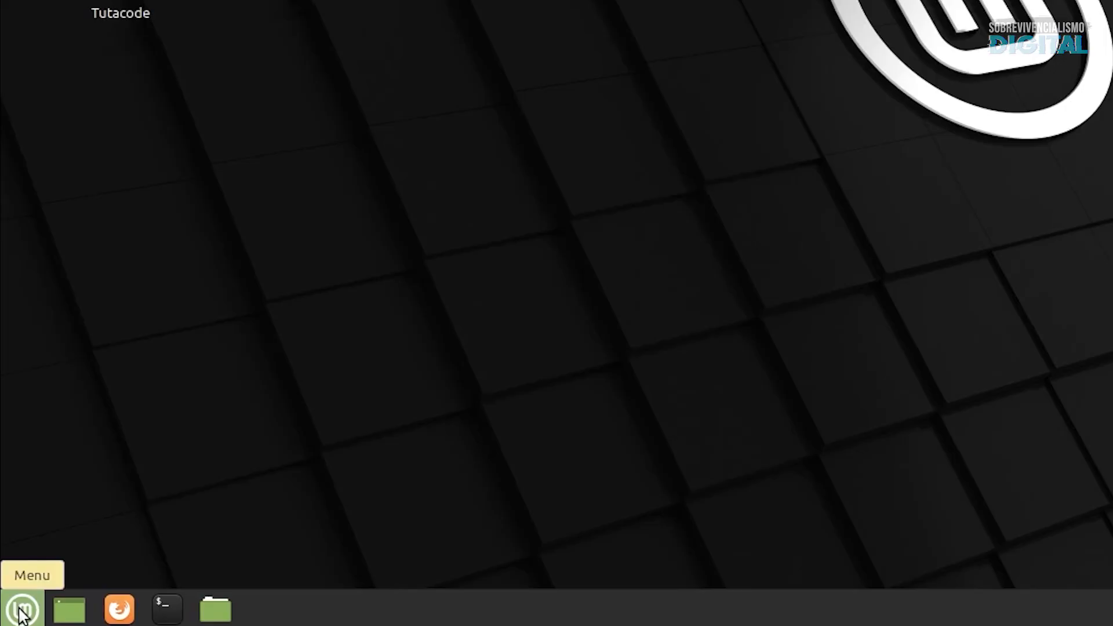
Search the installed applications for the Discos utility and examine the image size and destination in its disk image restore dialog
left_click(22, 610)
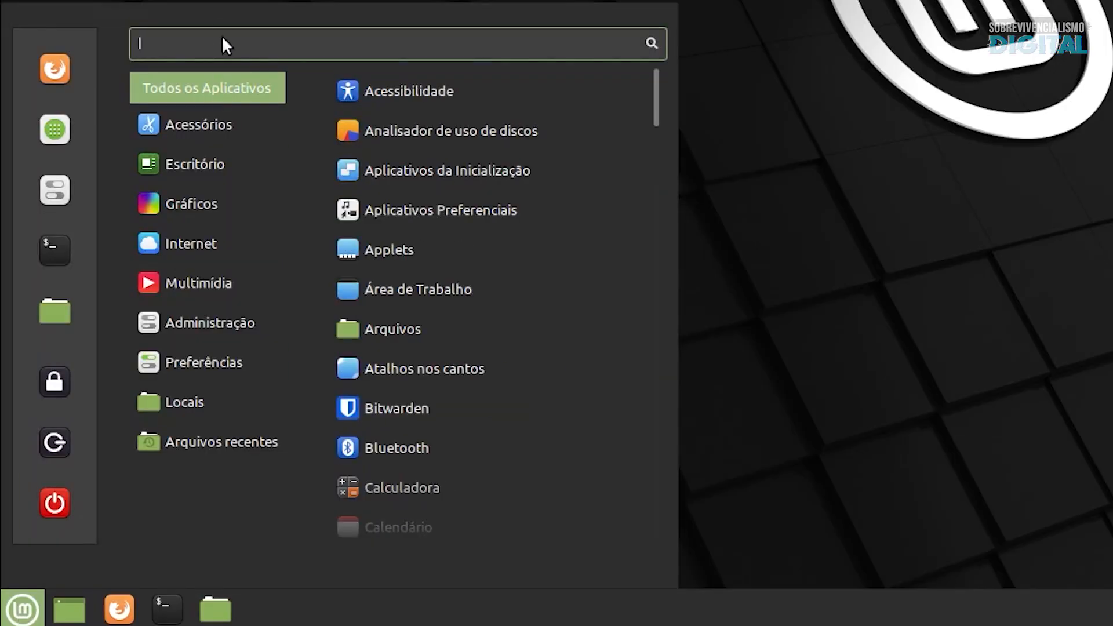
type("disd")
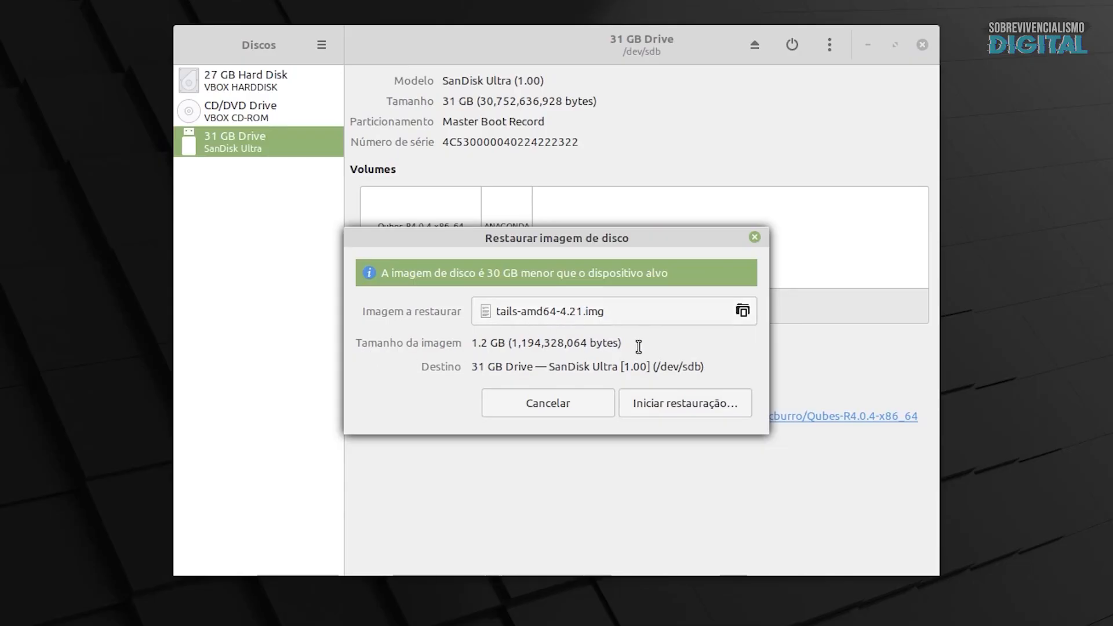
left_click_drag(624, 345, 719, 367)
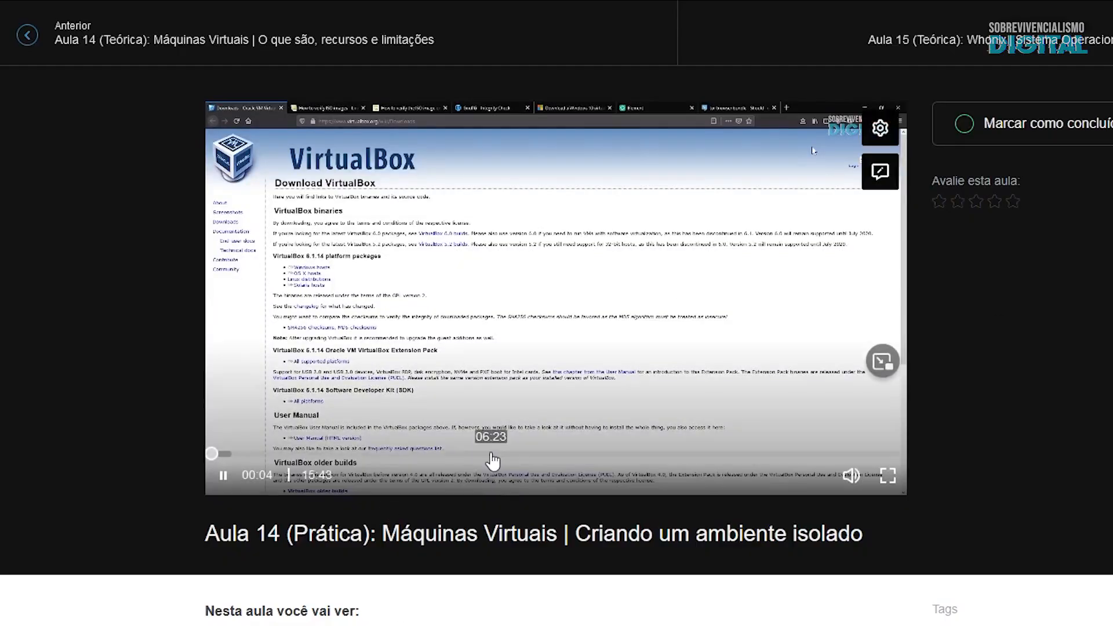
Skip forward through the lesson video "Aula 14 (Prática): Máquinas Virtuais" to preview its content
left_click(468, 455)
left_click_drag(468, 458, 523, 458)
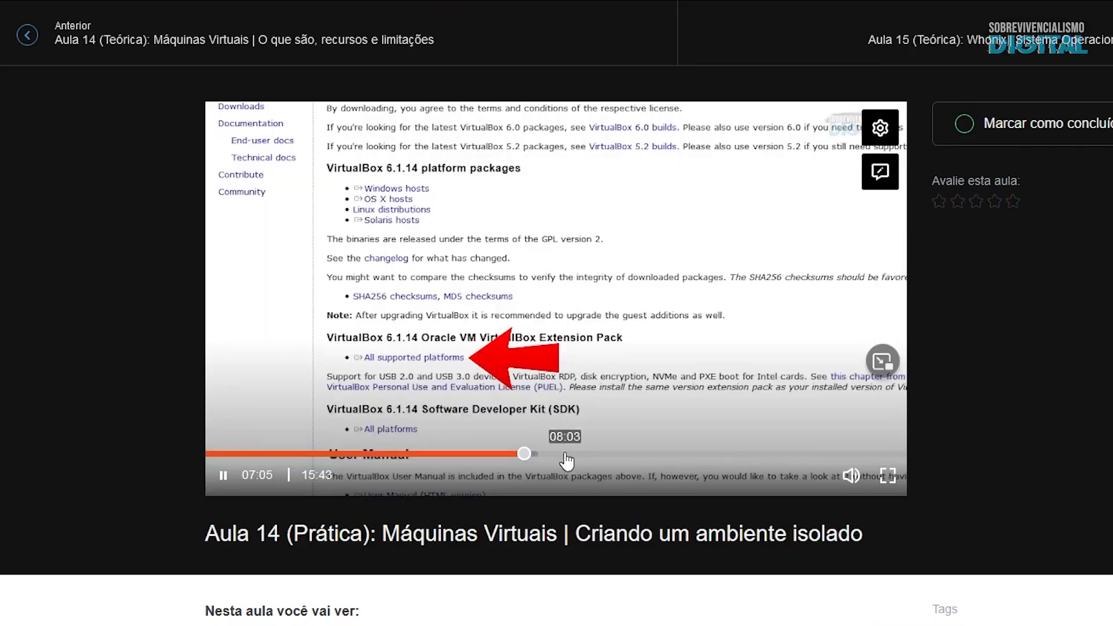
left_click(608, 458)
left_click(668, 458)
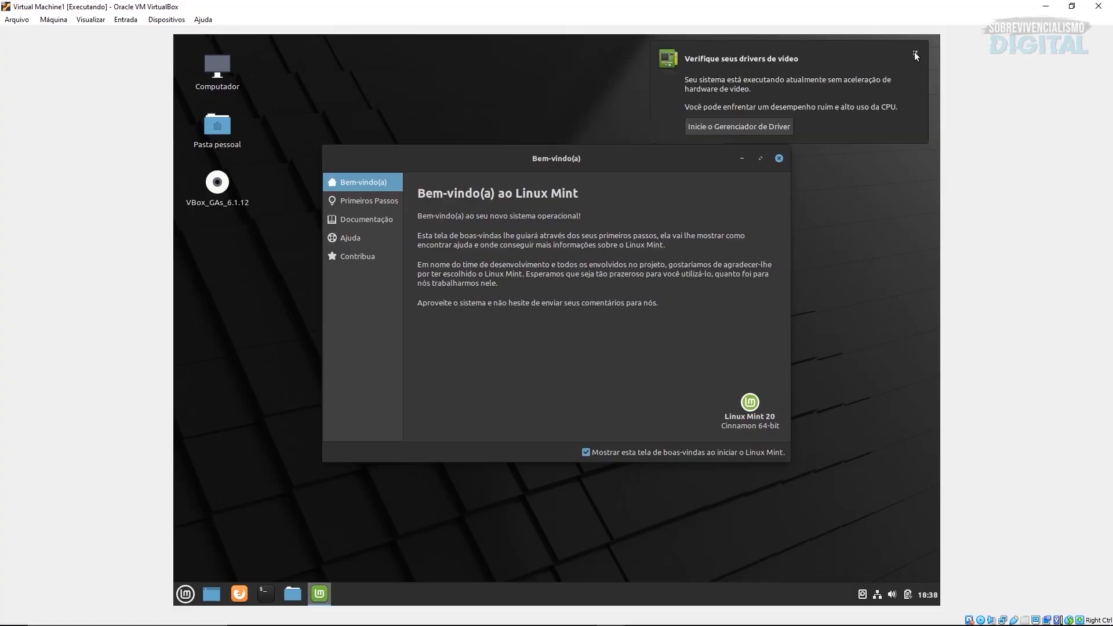
Dismiss the video driver notification, and find the Discos utility with the search term "disc" and open it
left_click(916, 54)
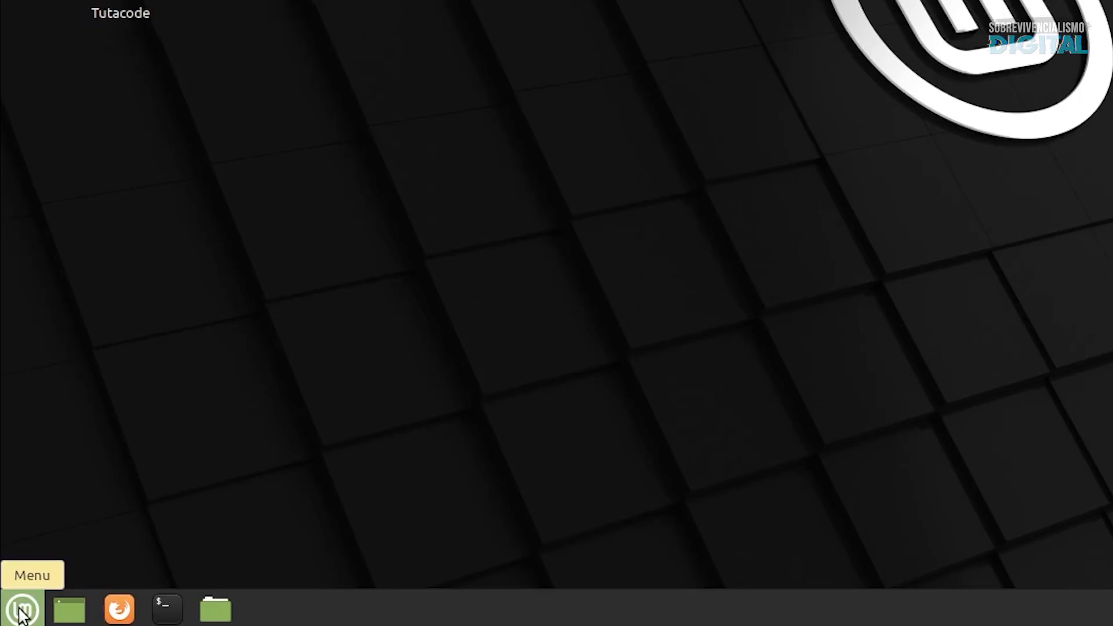
left_click(20, 613)
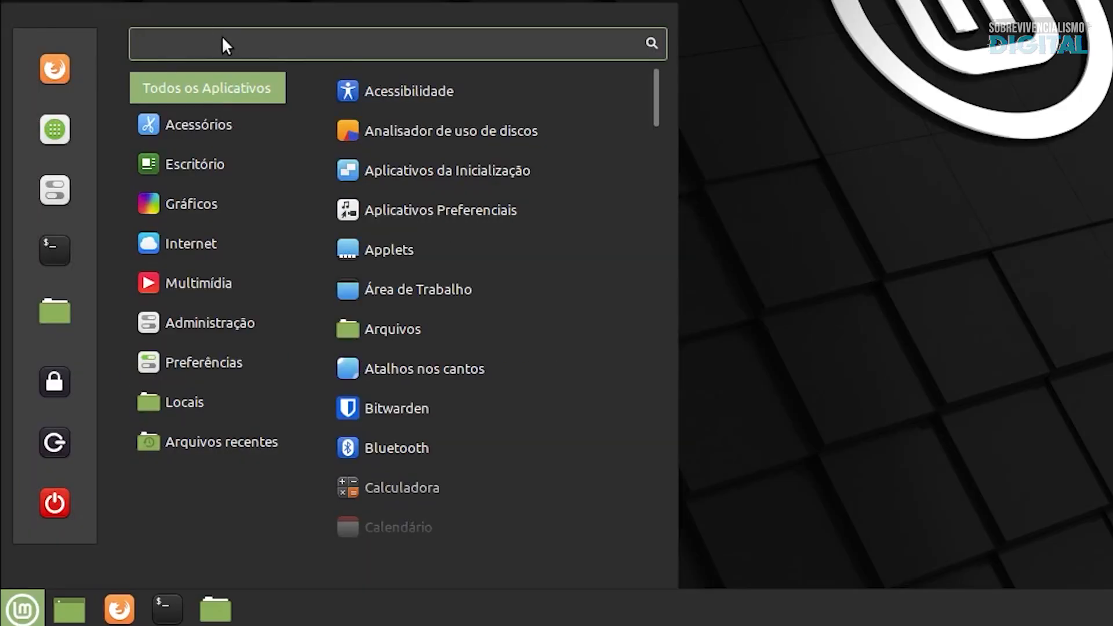
type("dis")
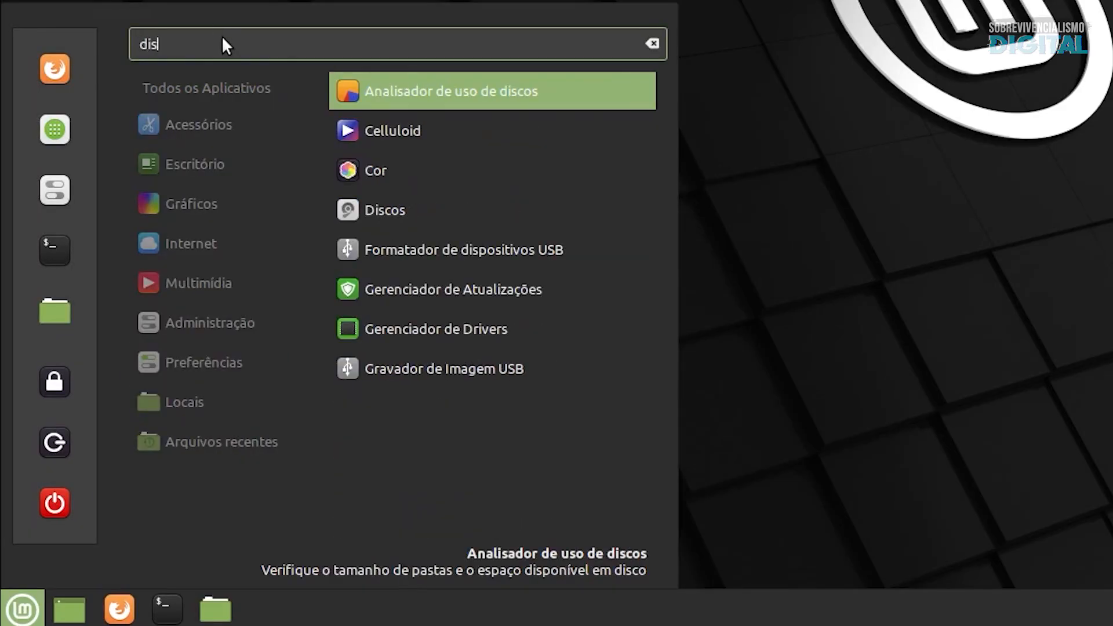
type("d")
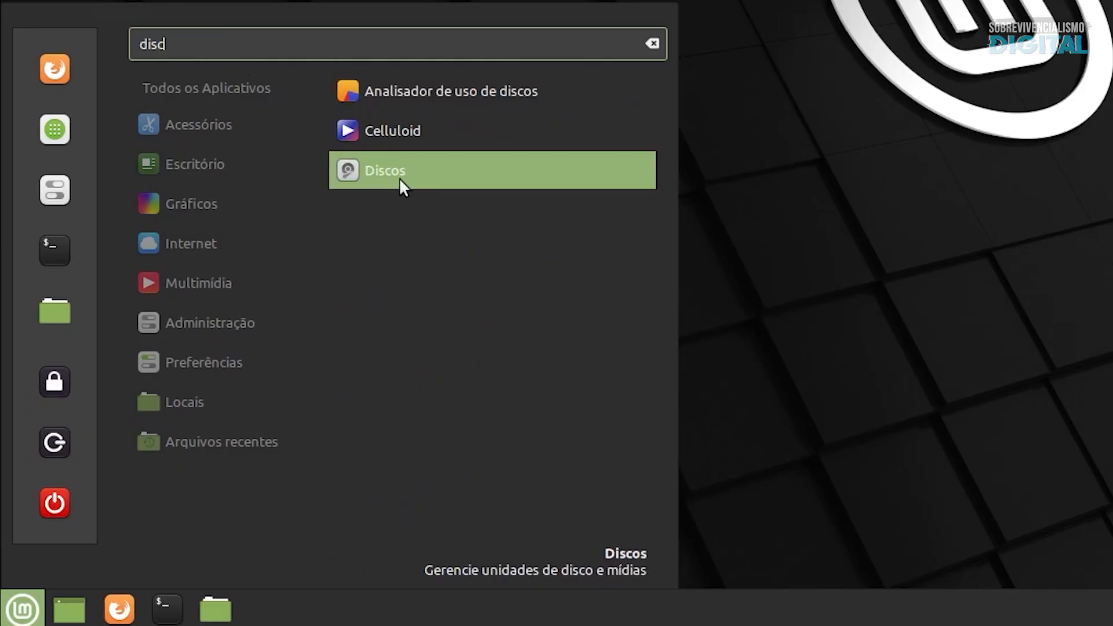
key("BackSpace")
type("c")
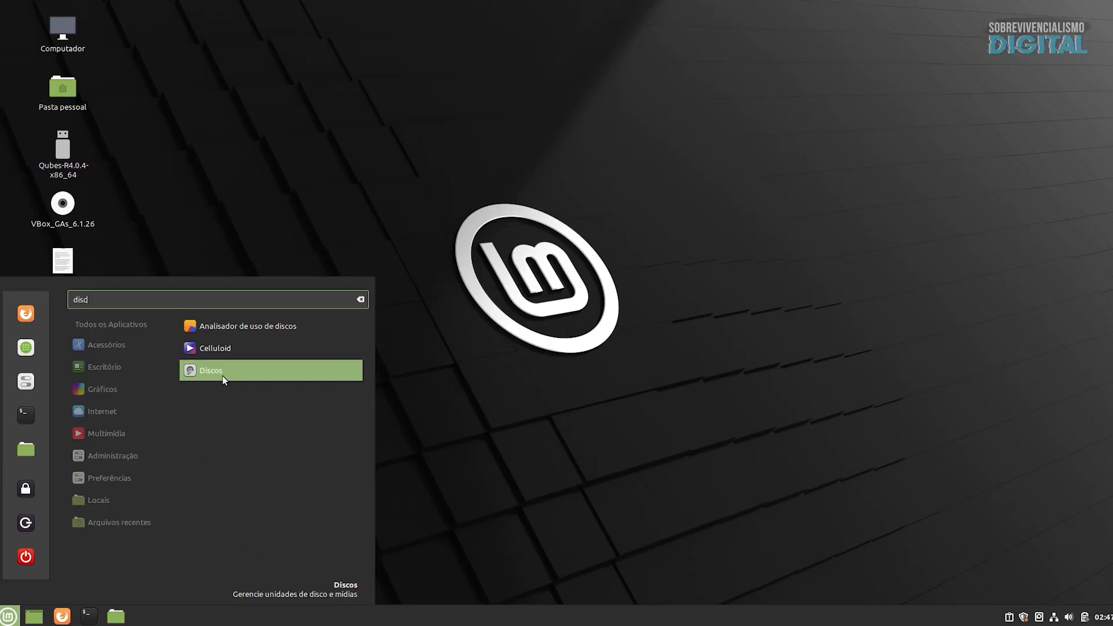
left_click(224, 377)
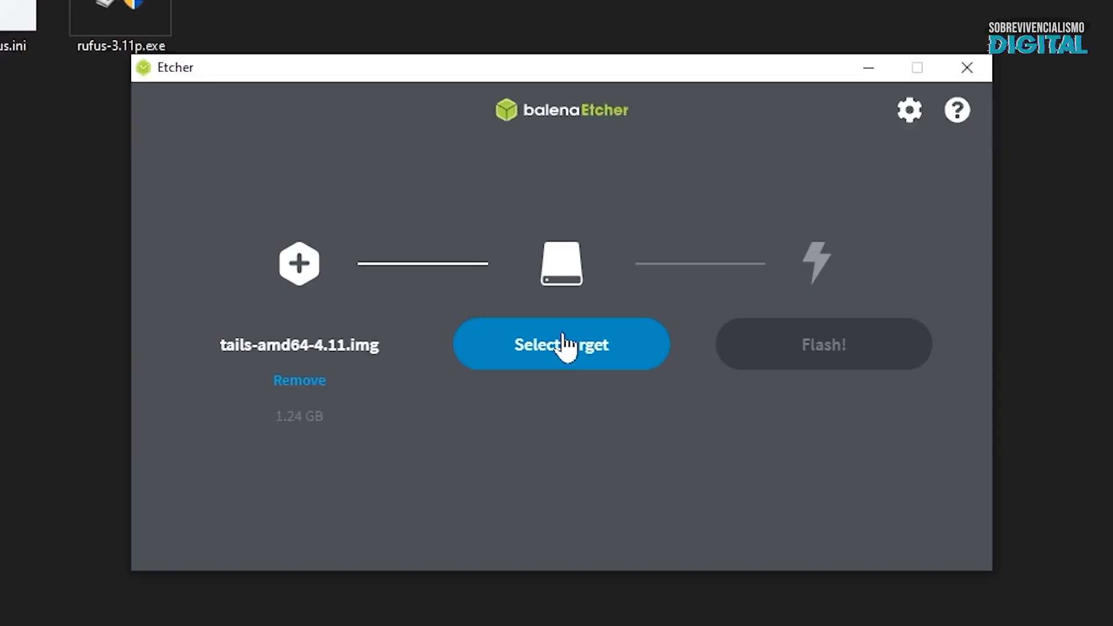
Switch to Etcher and set the 32.2 GB USB Flash Disk USB Device as the flash target for tails-amd64-4.11.img
left_click(566, 346)
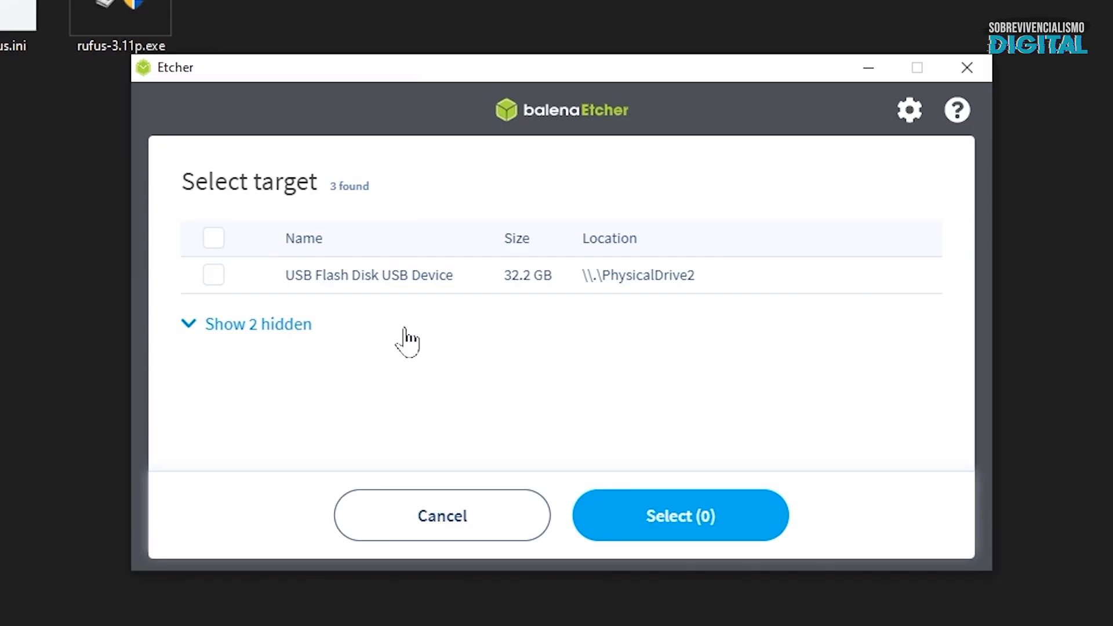
left_click(214, 275)
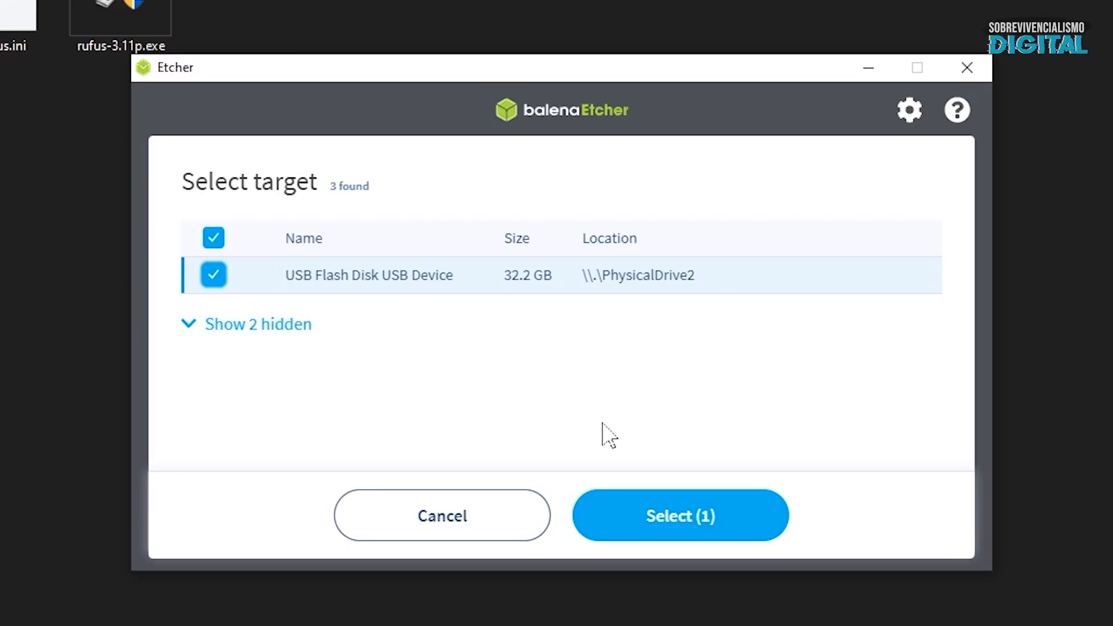
left_click(678, 528)
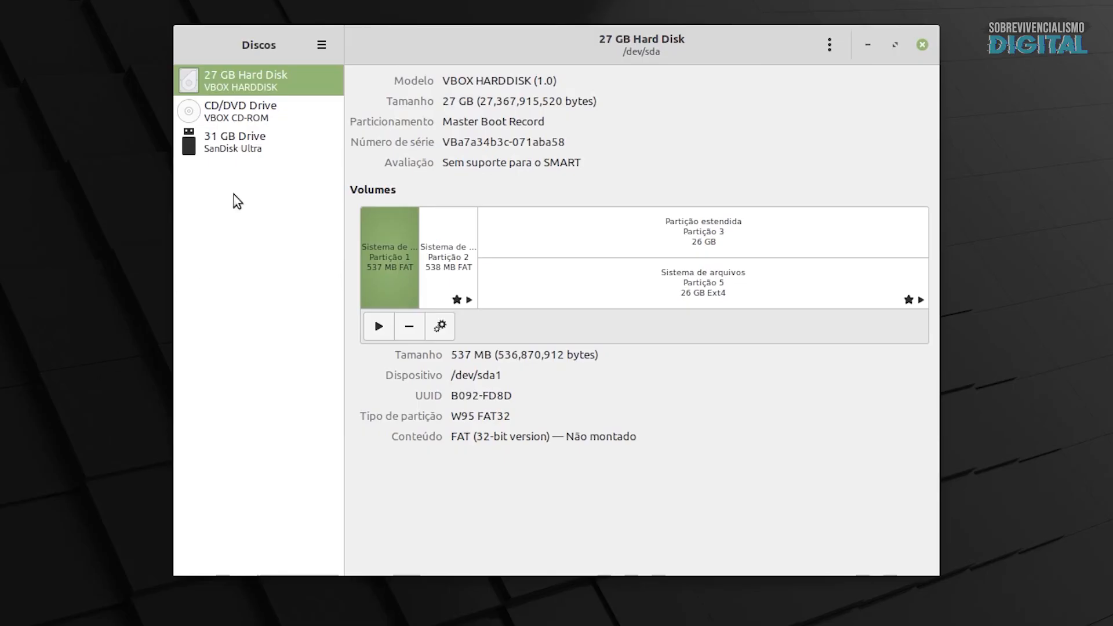
In Discos, set up a disk image restore on the 31 GB SanDisk Ultra drive using tails-amd64-4.21.img from the Downloads subfolder tails-amd64-4.21-img
left_click(238, 140)
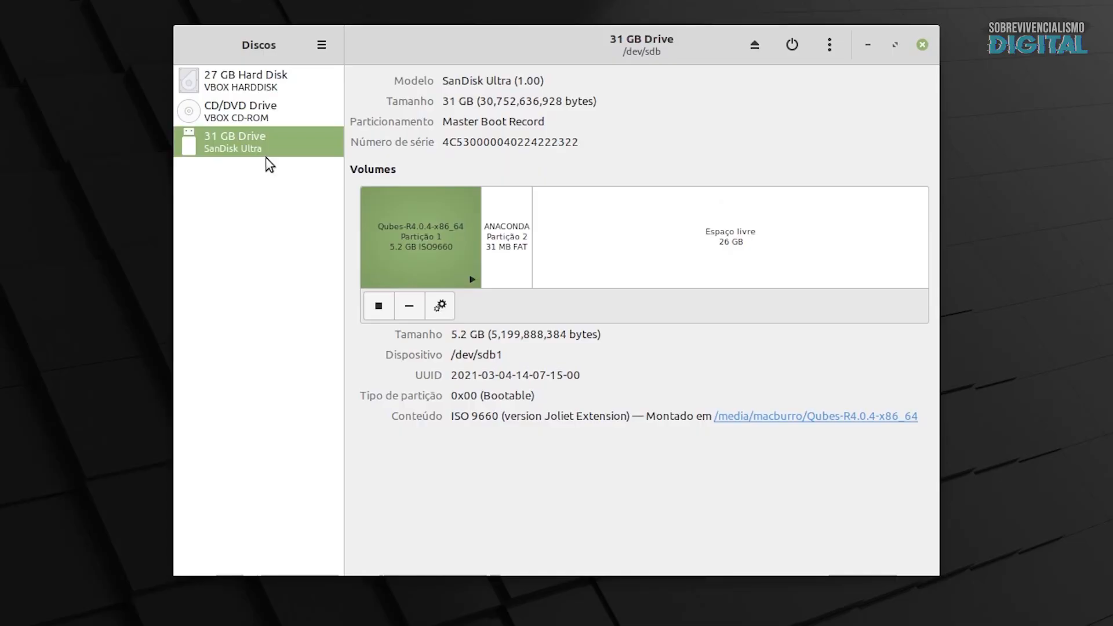
left_click(831, 50)
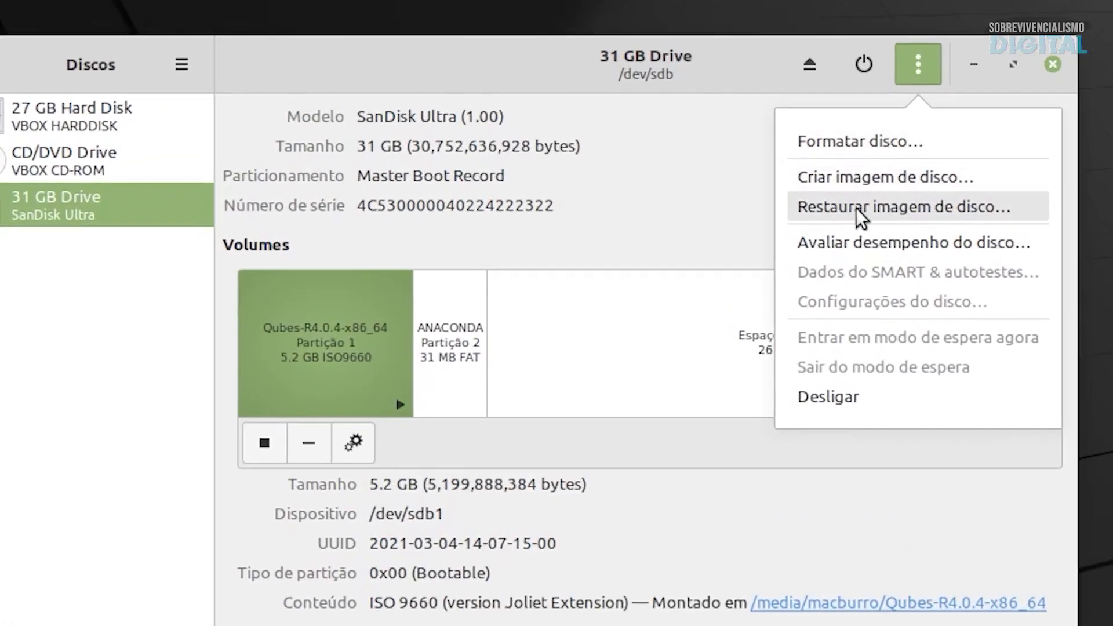
left_click(870, 210)
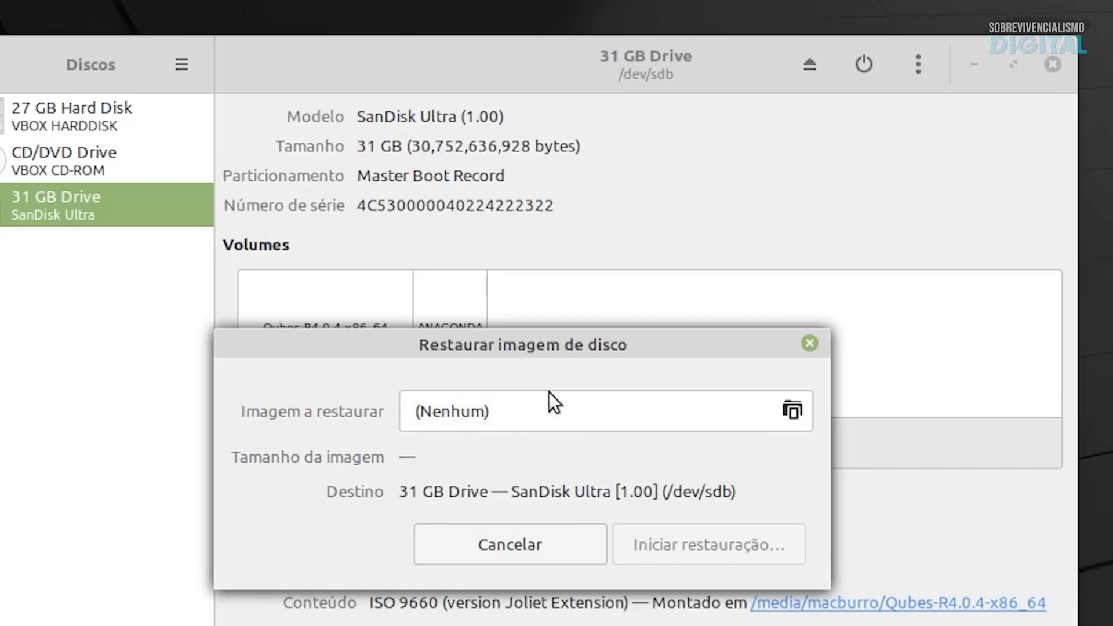
left_click(644, 412)
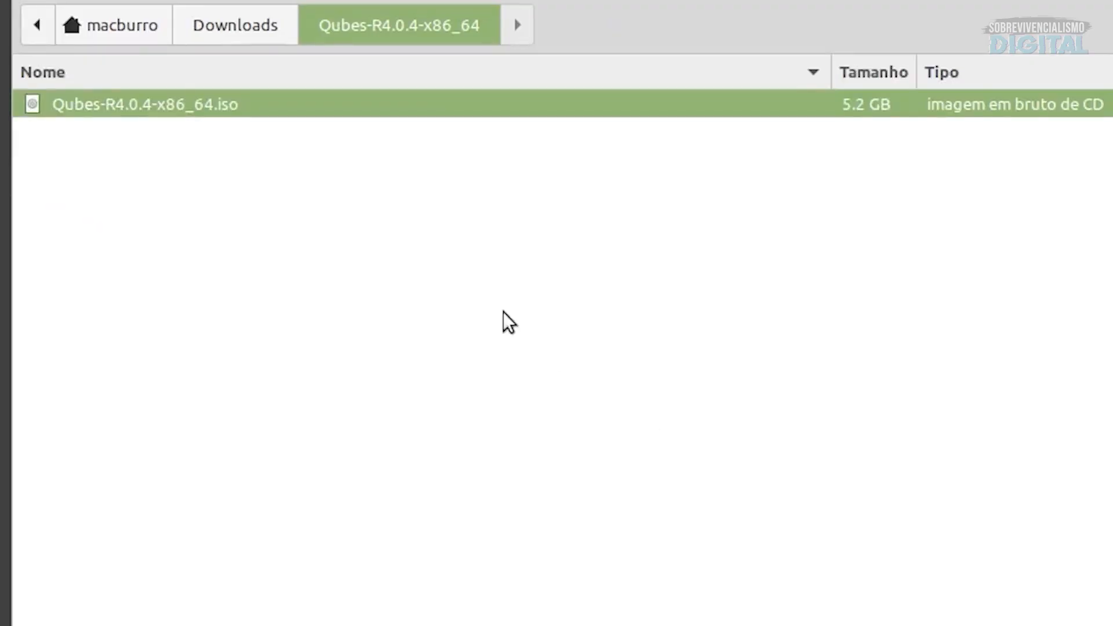
left_click(214, 30)
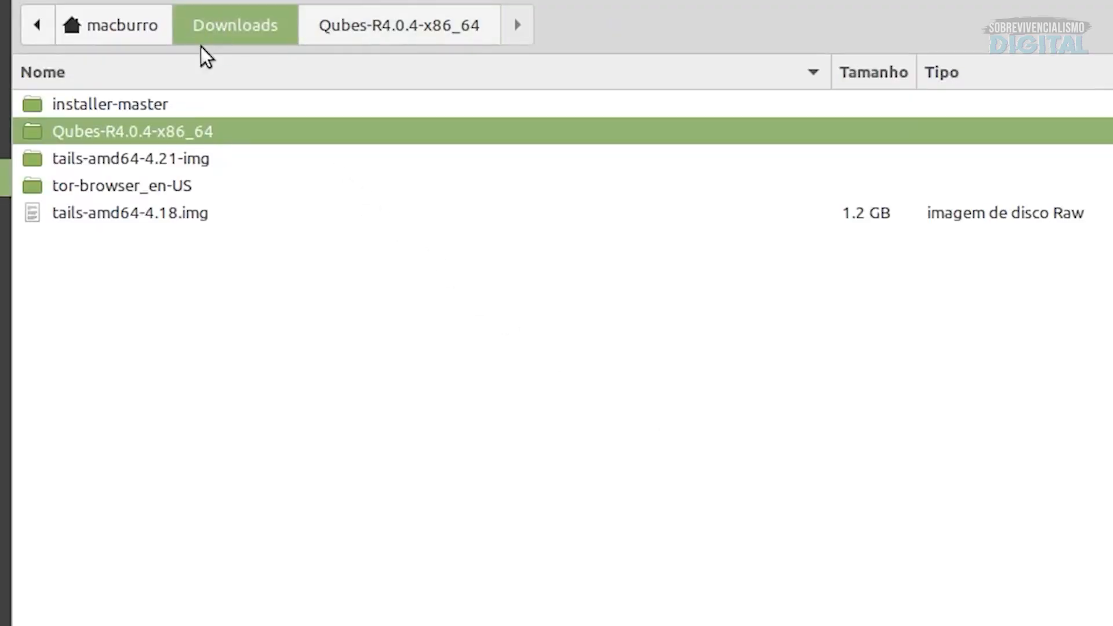
left_click(105, 163)
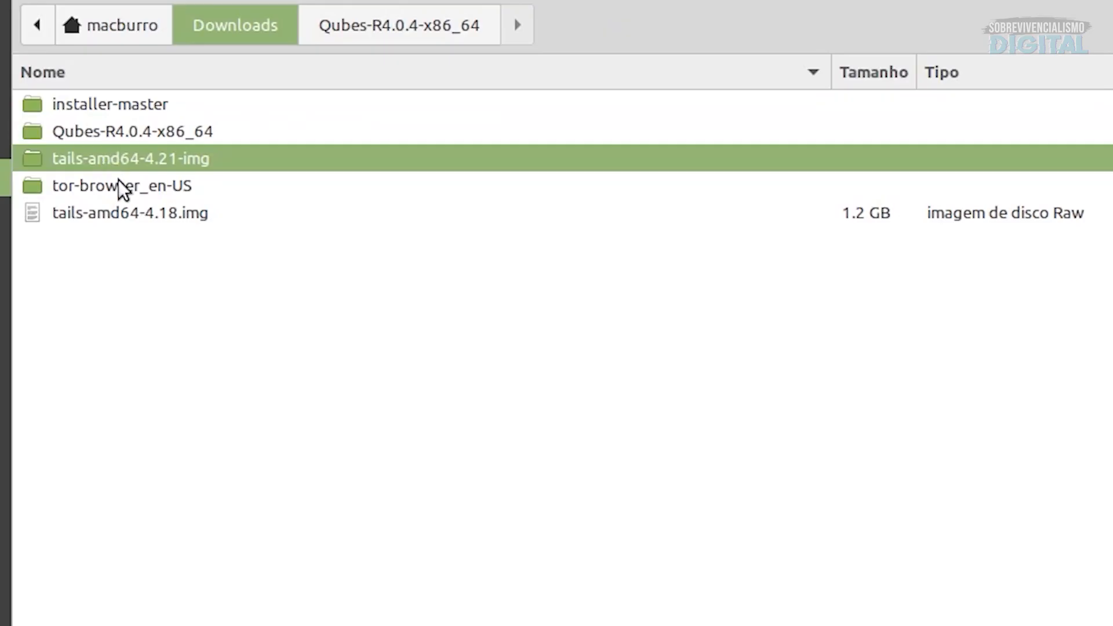
double_click(121, 163)
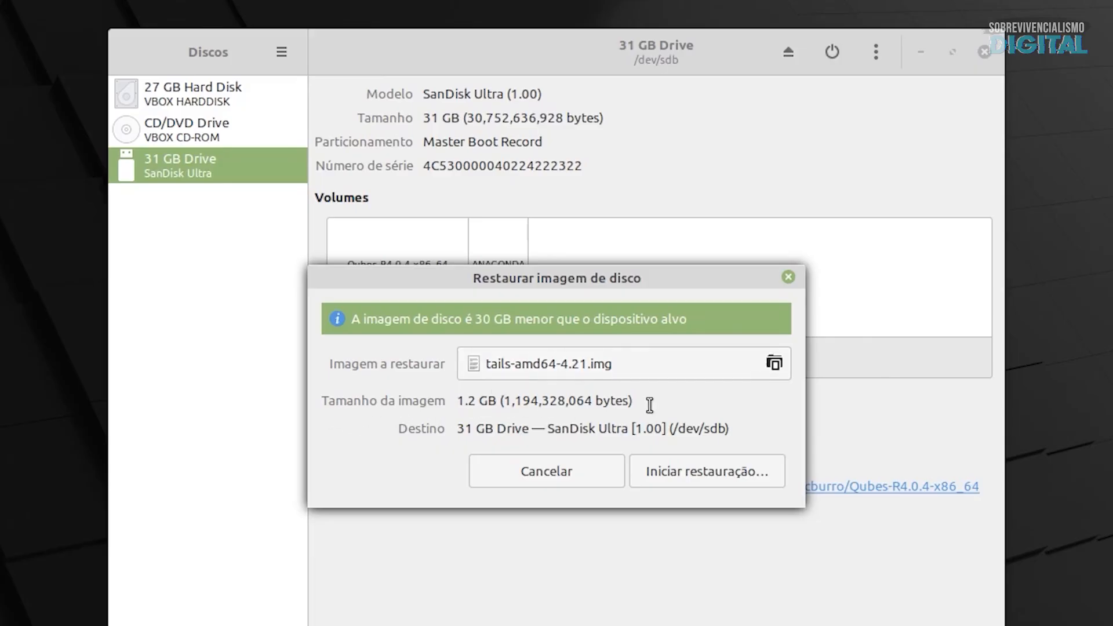
Check the image size and destination, and start the restore onto the SanDisk Ultra drive, confirming the overwrite of its data
left_click_drag(649, 405, 440, 402)
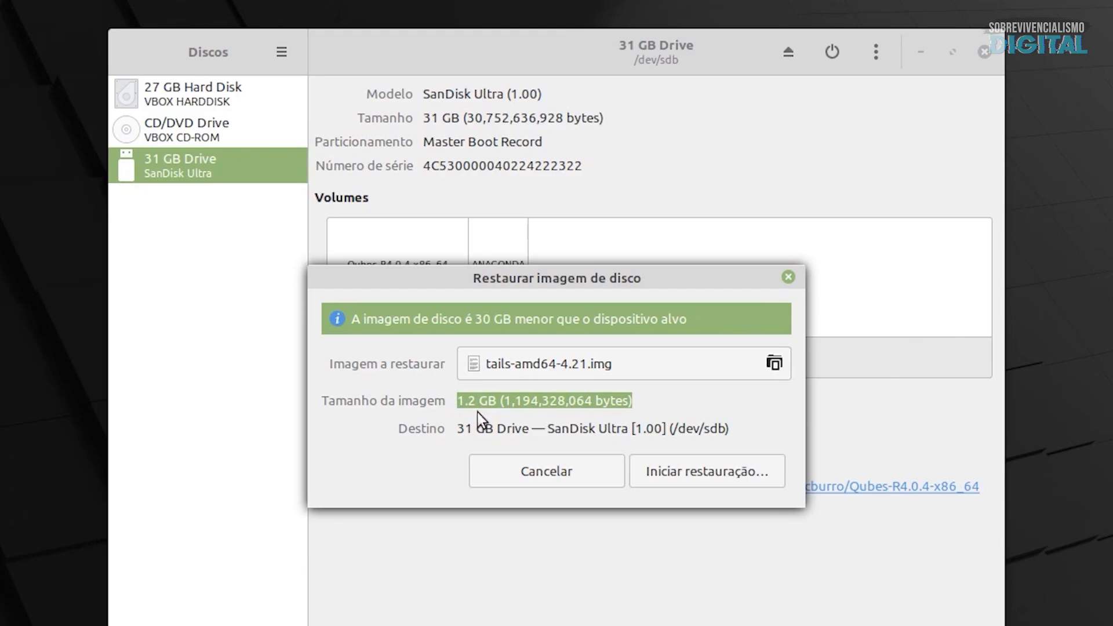
left_click_drag(456, 428, 746, 429)
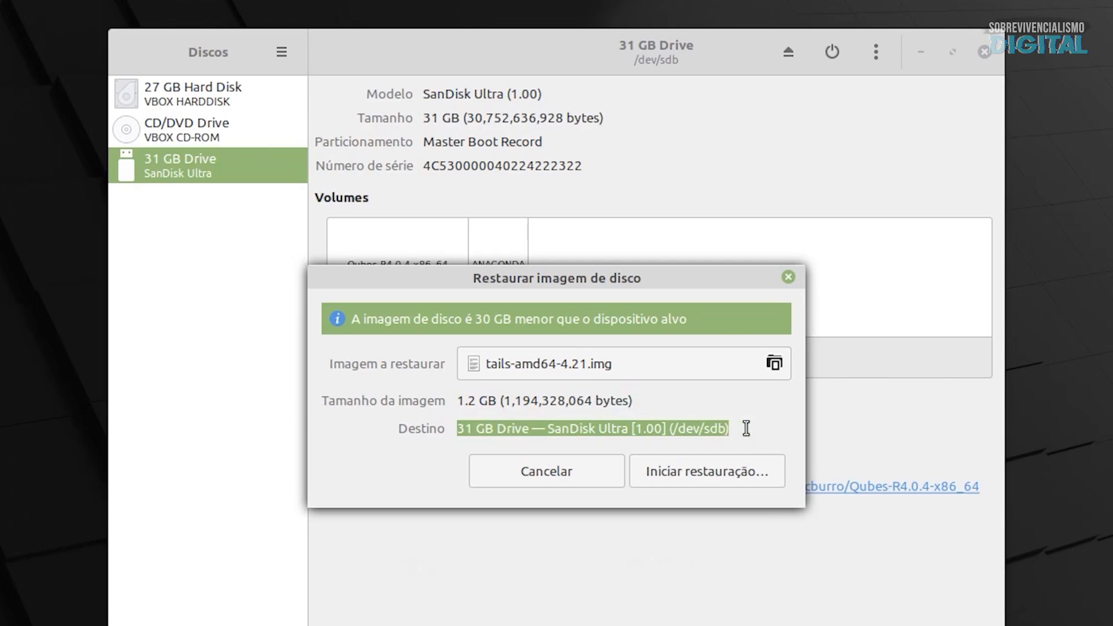
left_click(747, 429)
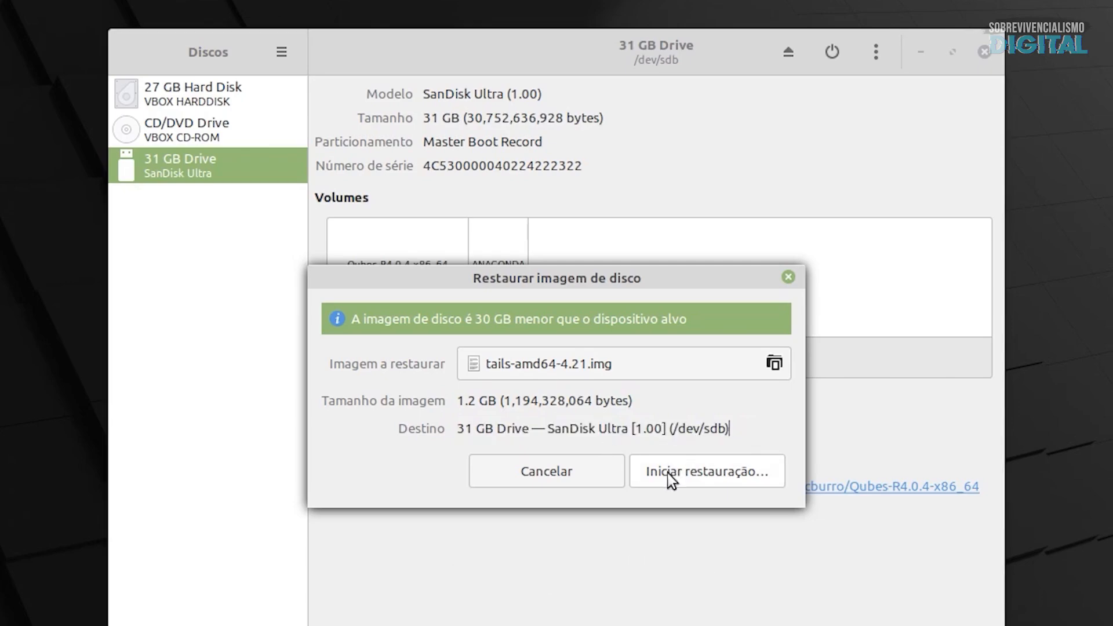
left_click(701, 478)
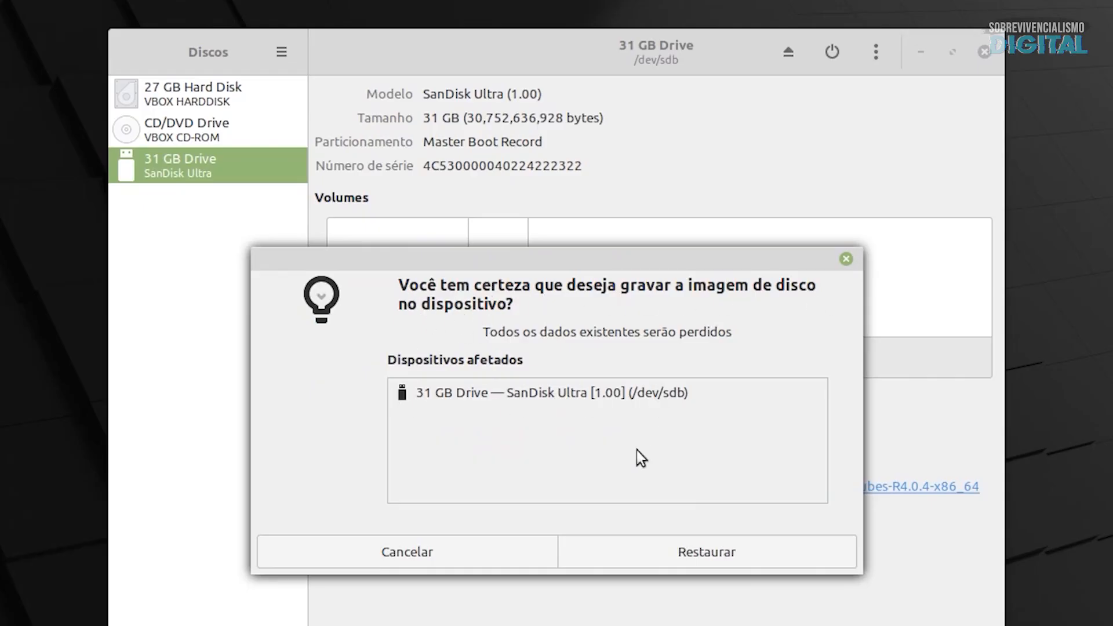
left_click(642, 554)
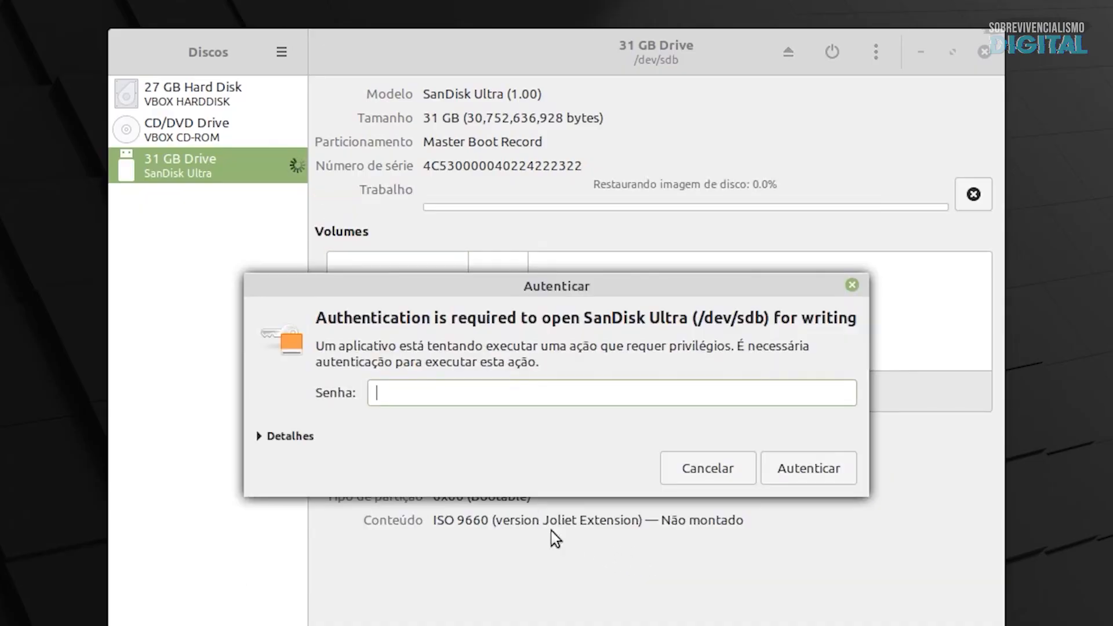
Authorize writing to the SanDisk Ultra drive with the account password, and inspect the drive's free space and Tails partition after the restore
type("••••••••••")
left_click(827, 465)
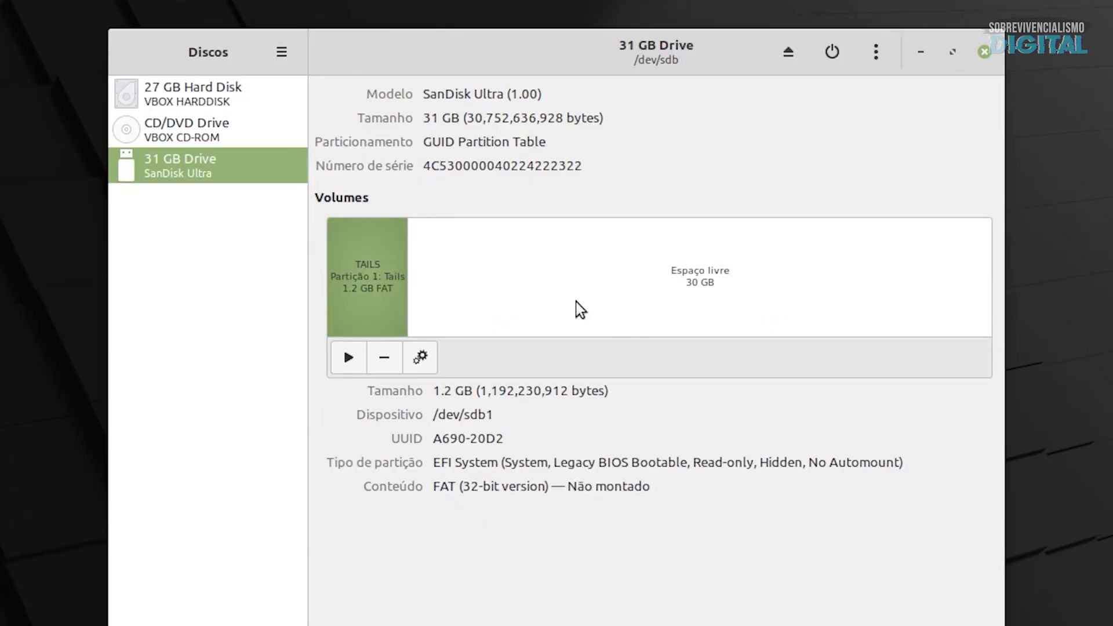
left_click(609, 286)
left_click(367, 284)
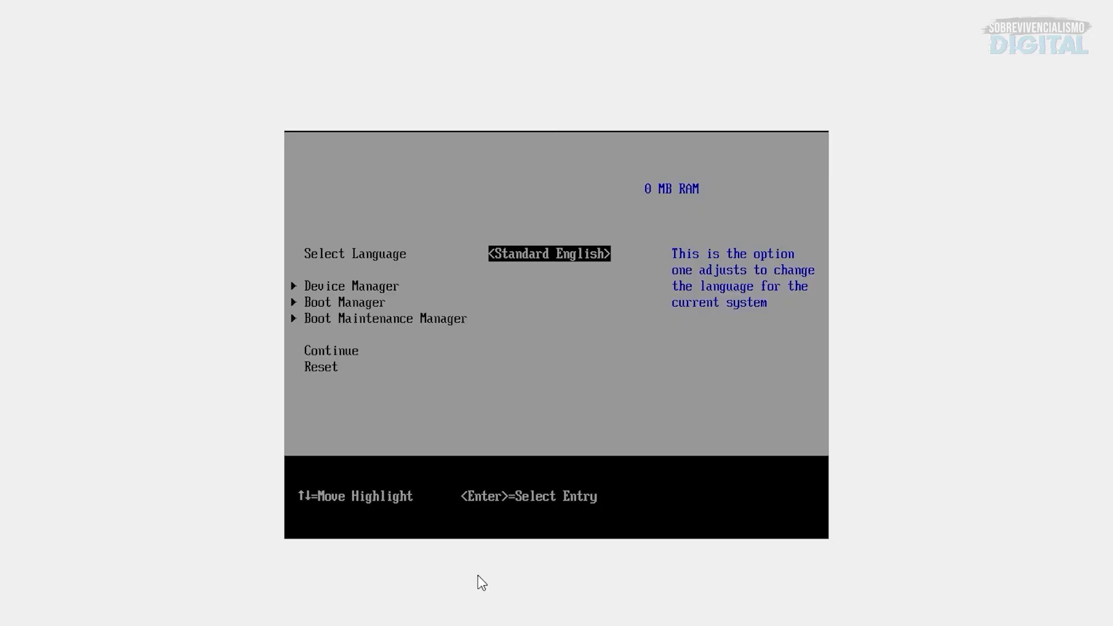
Boot from the UEFI SanDisk Ultra entry in the firmware's Boot Manager, and start the standard Tails entry in GRUB
key("Down")
key("Down")
key("Return")
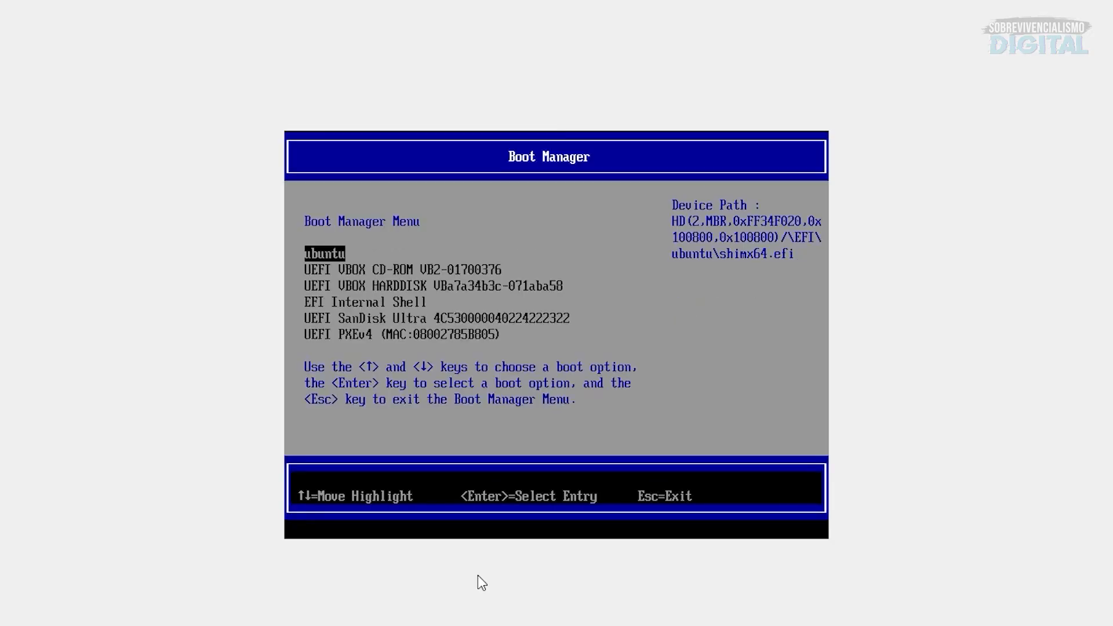
key("Down")
key("Down")
key("Down")
key("Down")
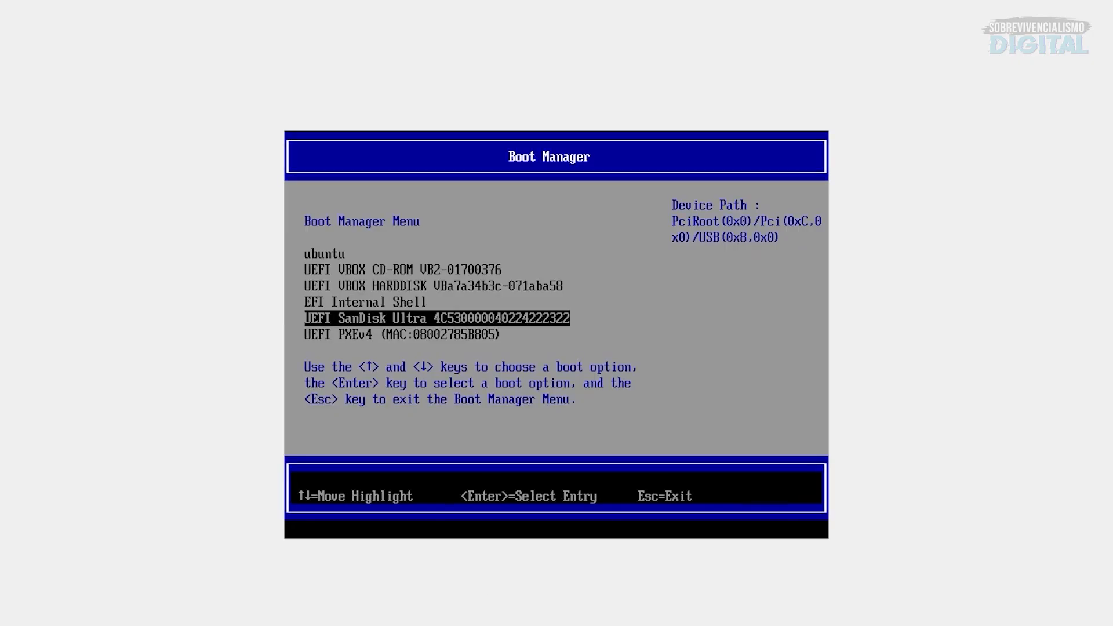
key("Return")
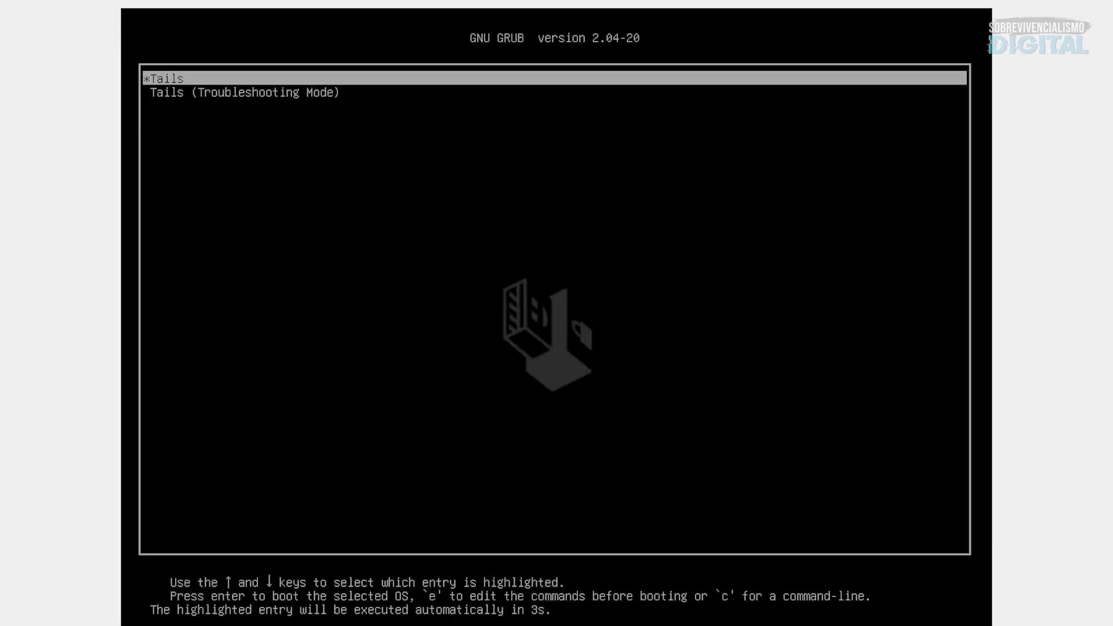
key("Return")
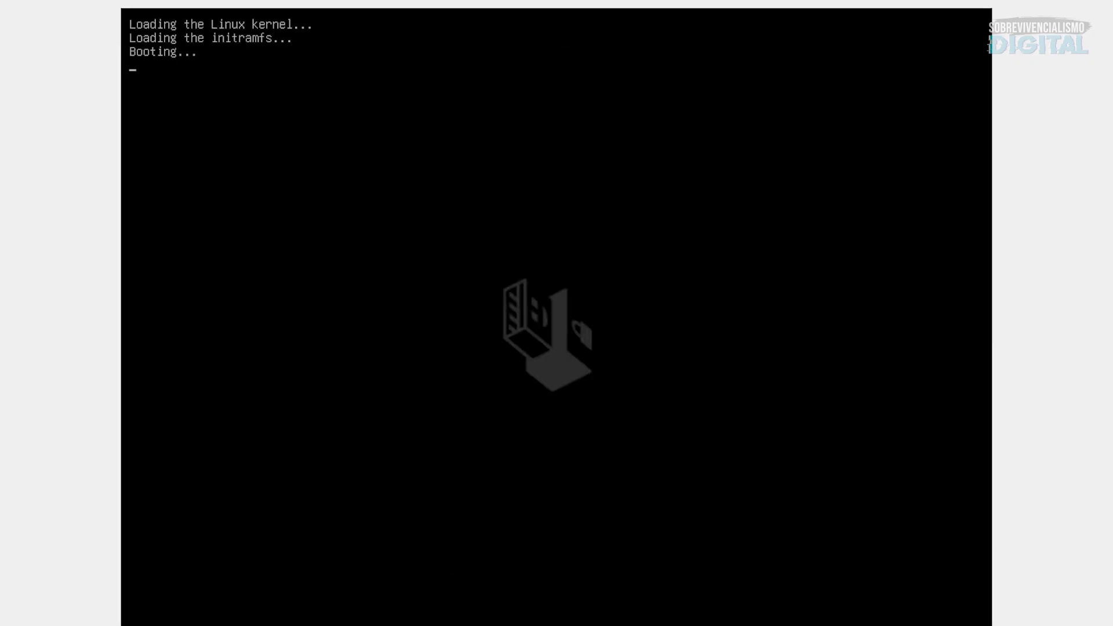